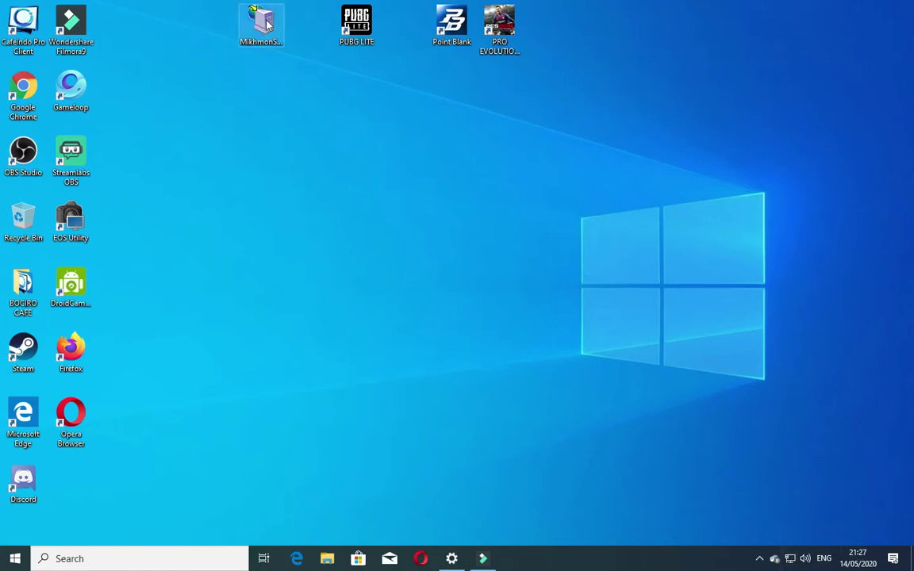
Step: Move the MikhmonServer shortcut to the middle of the desktop and bring up the network options
drag(261, 22, 309, 222)
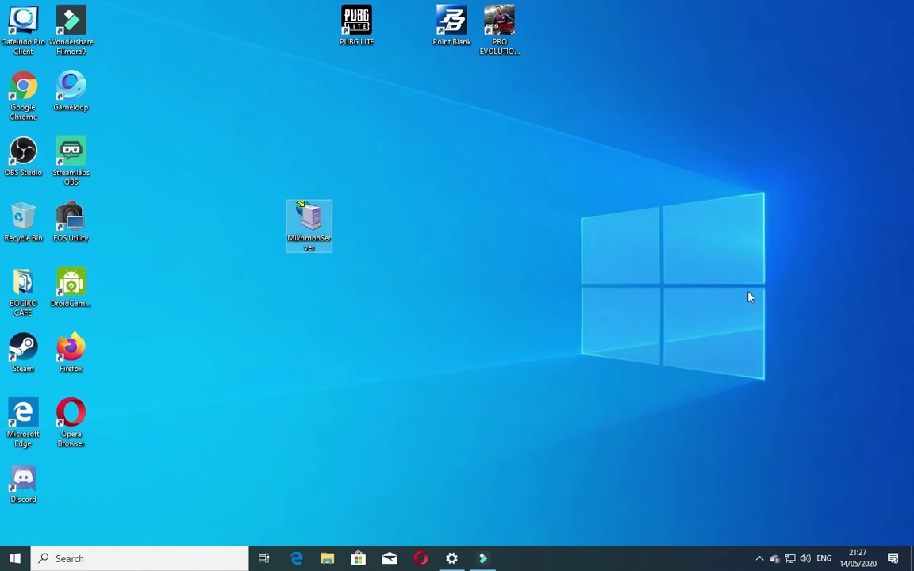
right_click(790, 558)
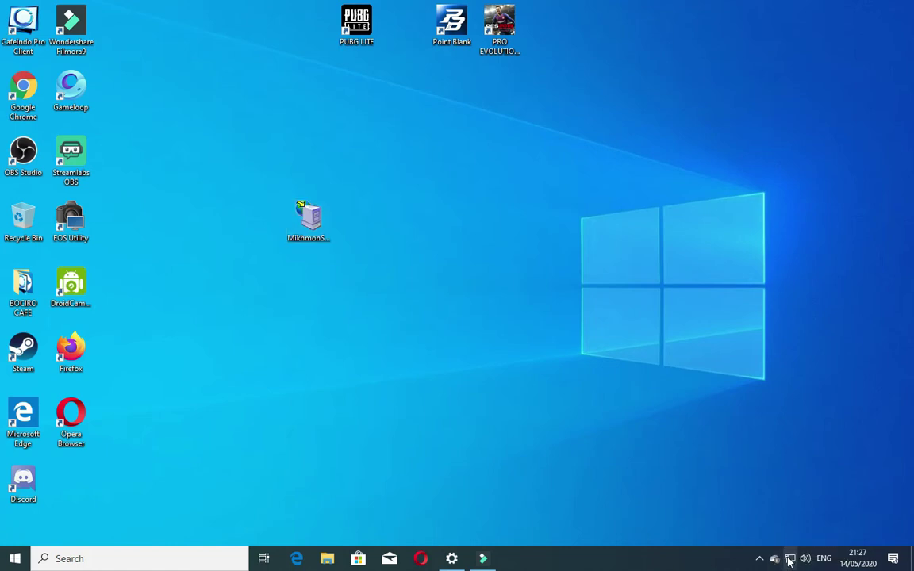
click(789, 543)
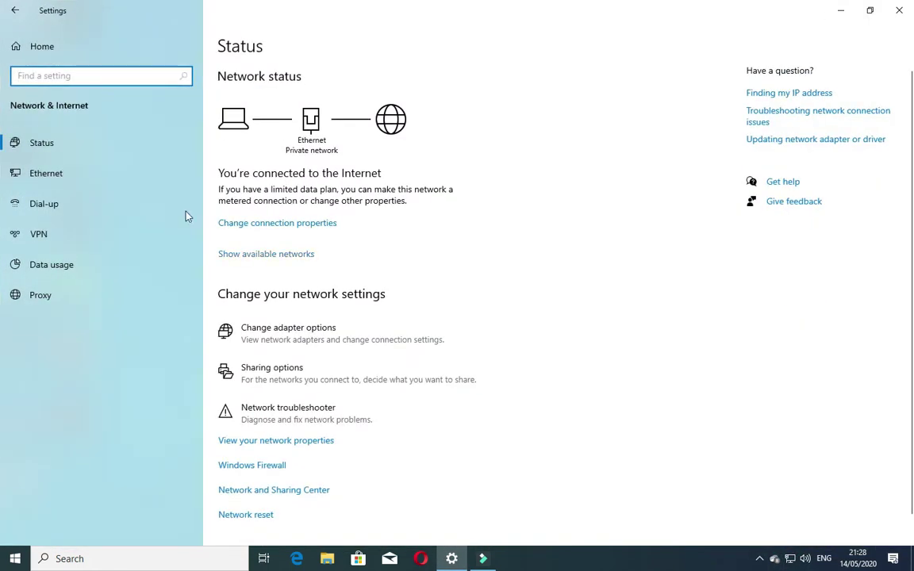
click(87, 171)
click(781, 88)
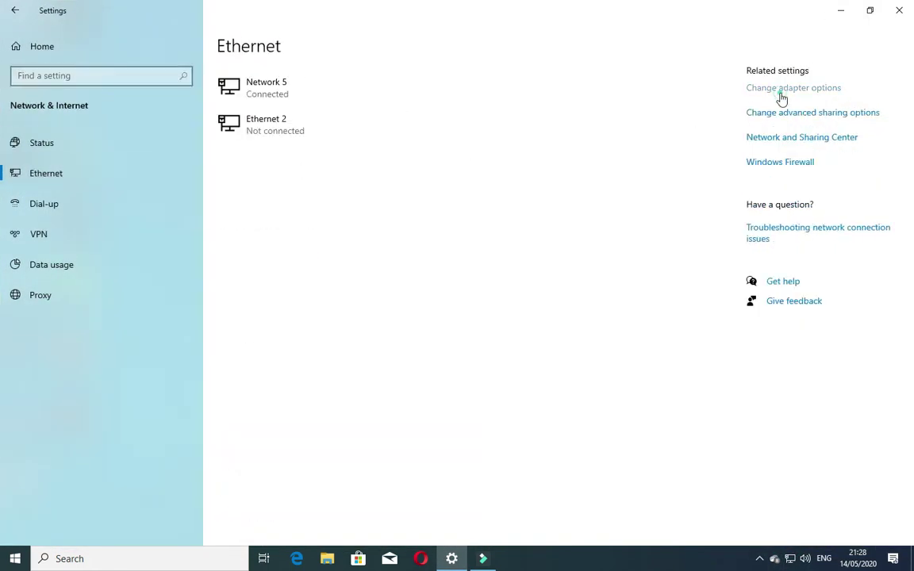
double_click(175, 179)
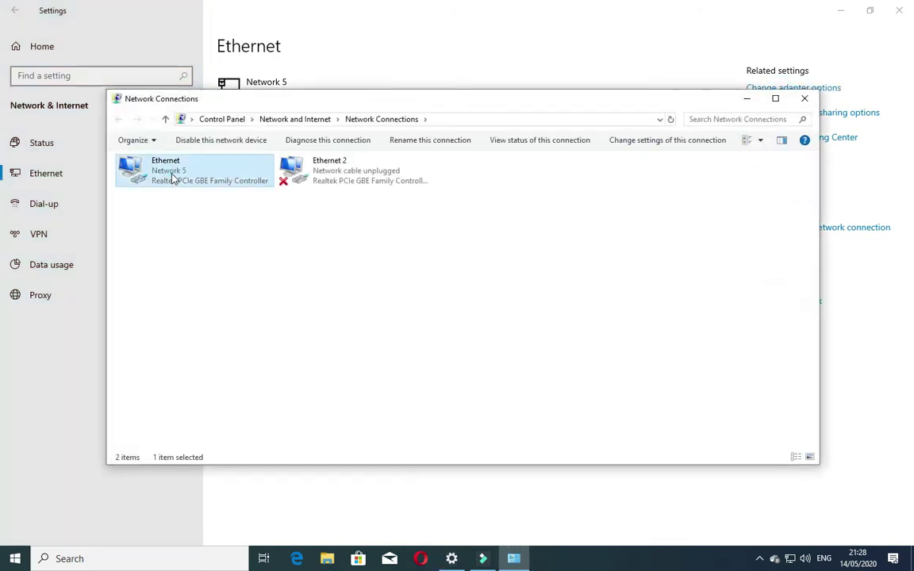
click(383, 383)
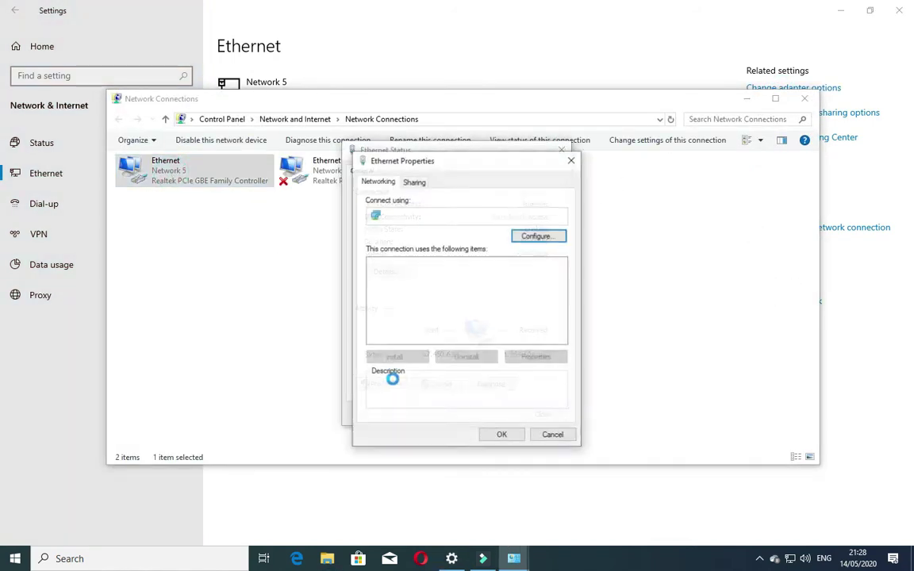
double_click(454, 295)
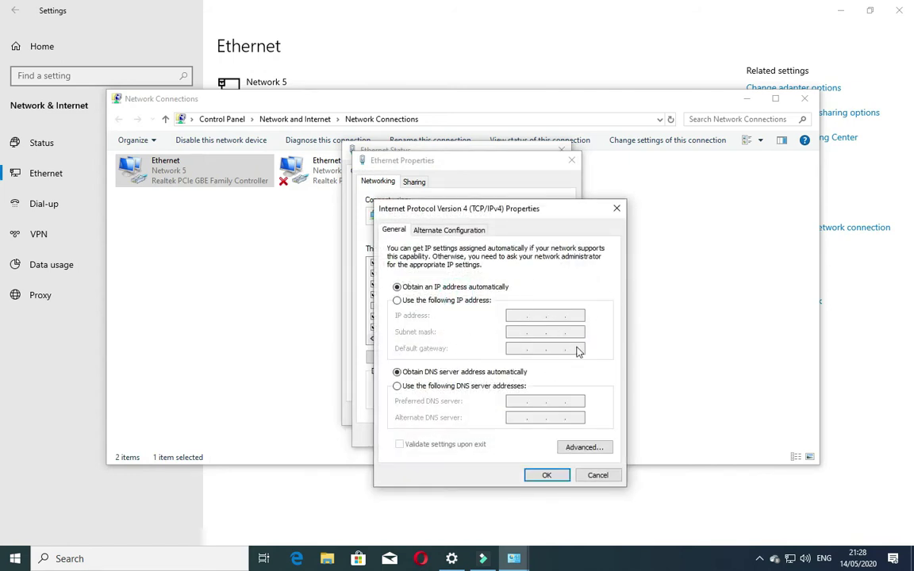
click(553, 475)
click(495, 434)
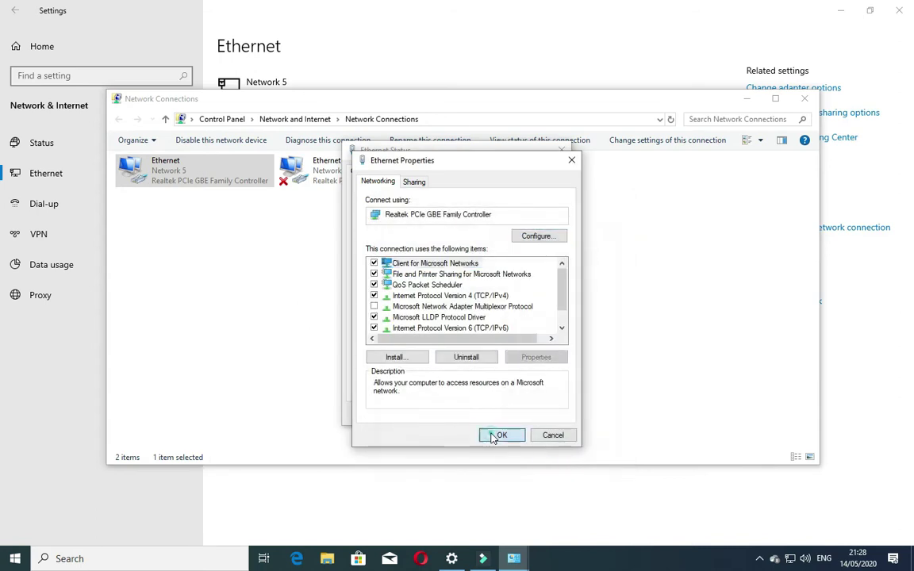
click(542, 414)
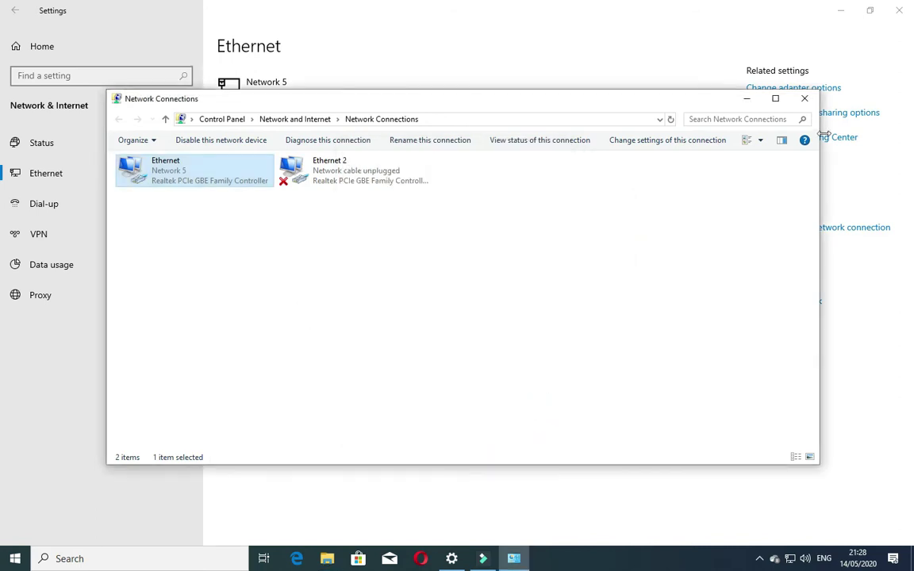
click(804, 97)
click(899, 10)
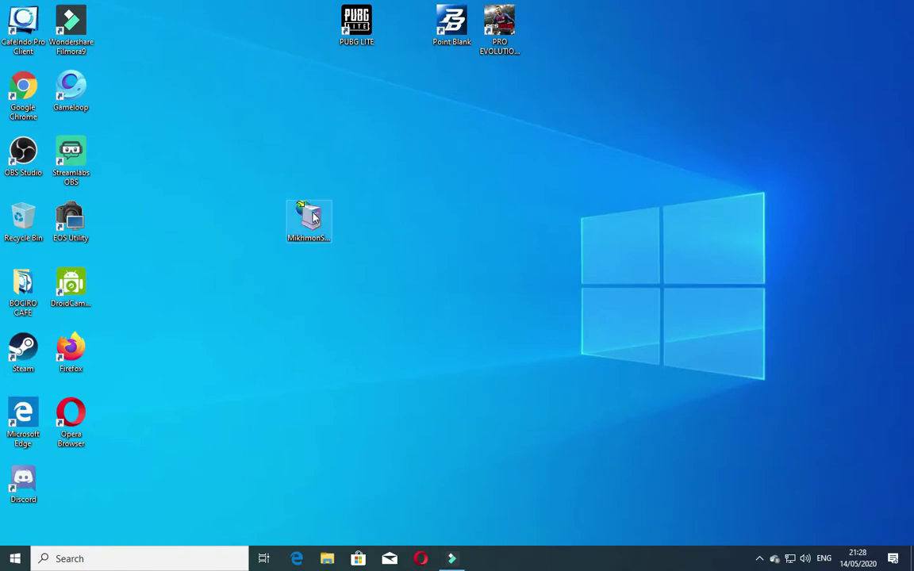
Step: Start Mikhmon Server online at 12.12.12.254 and put its shortcut back beside PUBG LITE
double_click(311, 218)
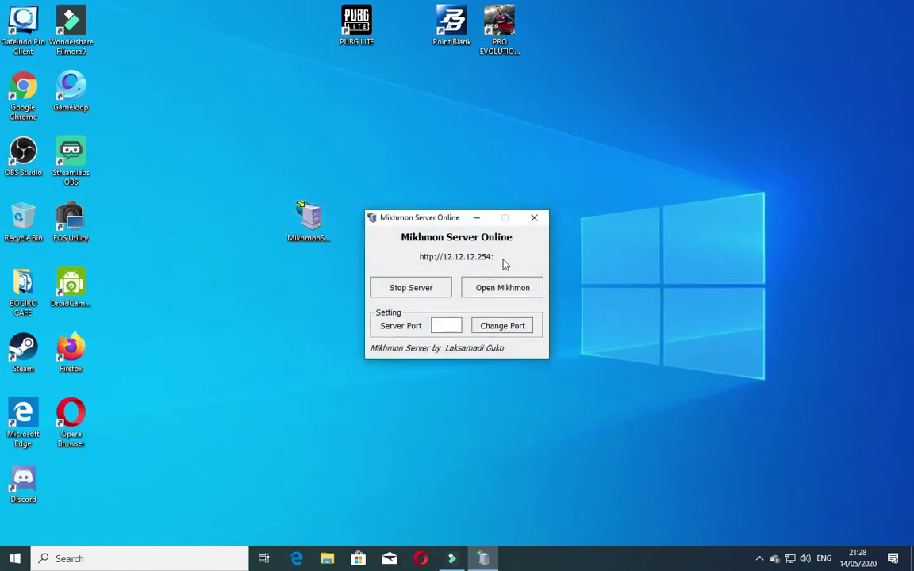
drag(309, 217, 306, 40)
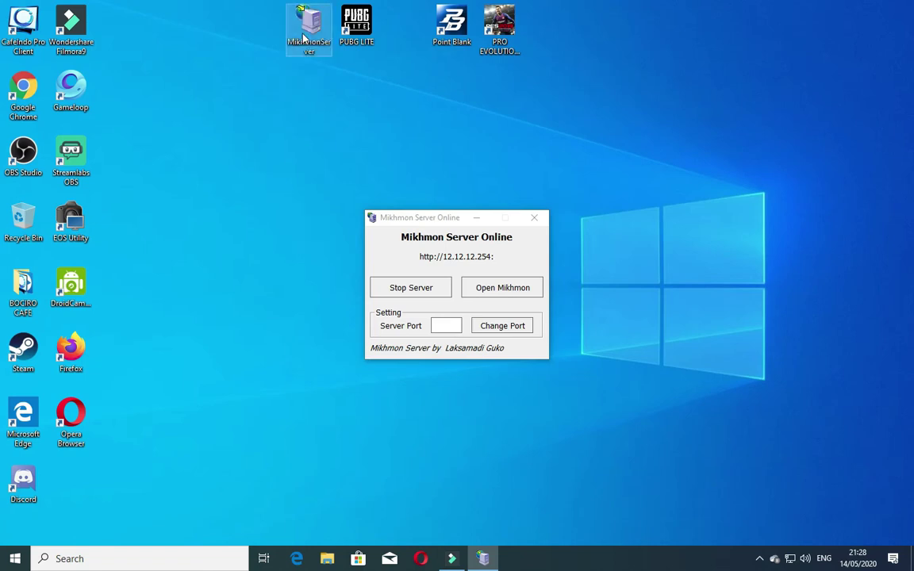
drag(428, 218, 399, 156)
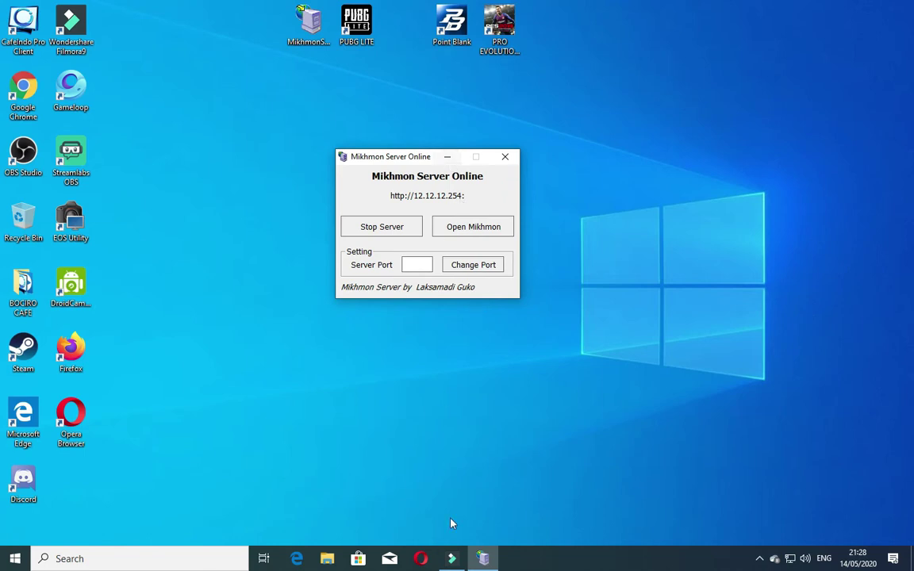
double_click(26, 88)
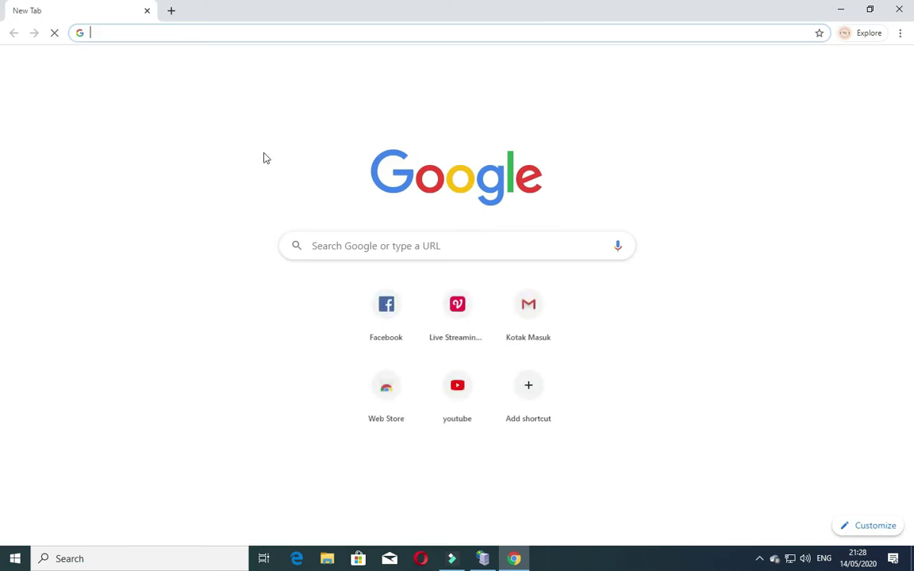
Step: Load 12.12.12.254 in Chrome and log into Mikhmon with the admin username and password
text(12)
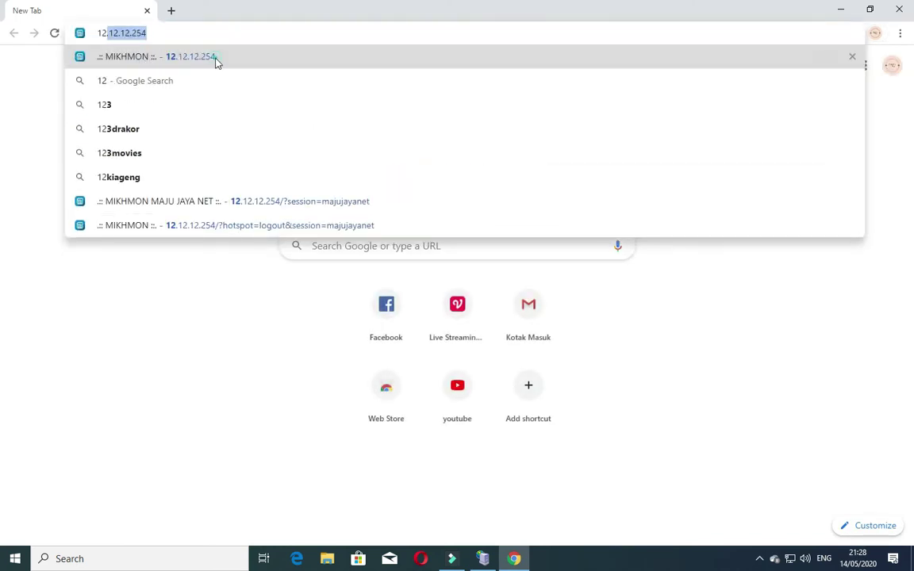
click(216, 59)
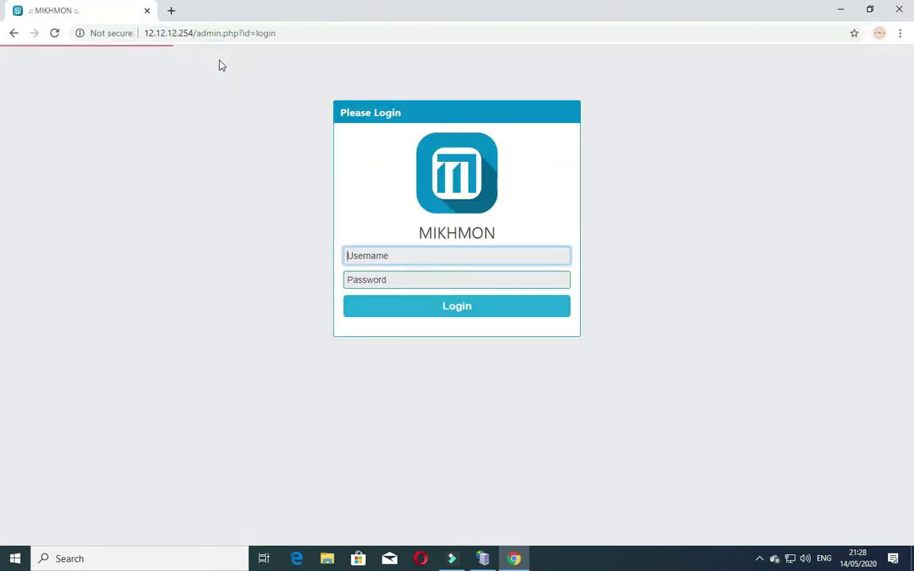
click(432, 258)
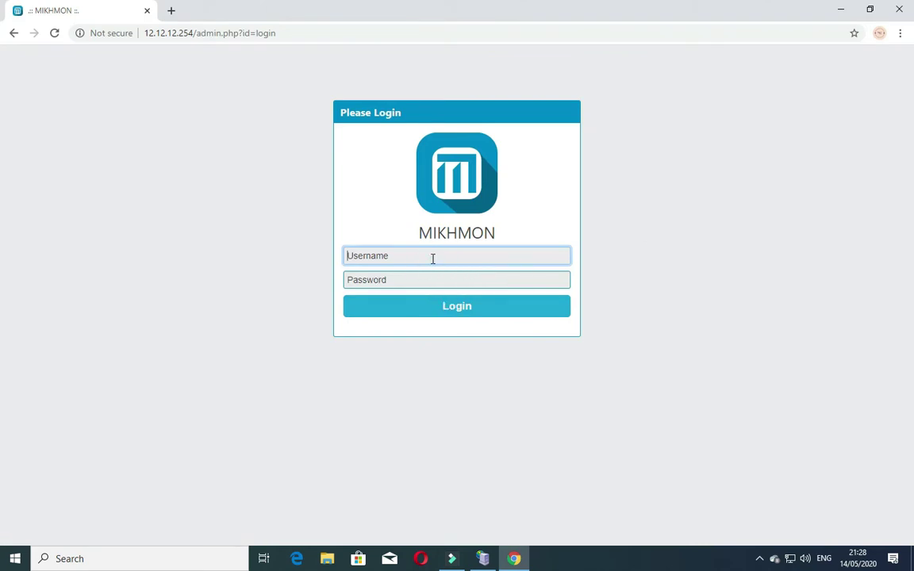
text(mikhmon)
key(Tab)
text(12)
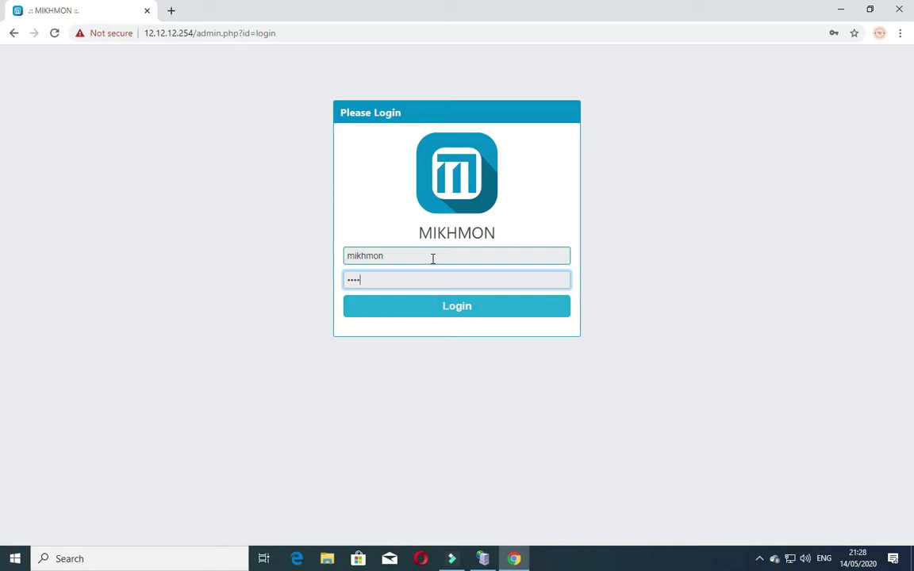
text(34)
key(Return)
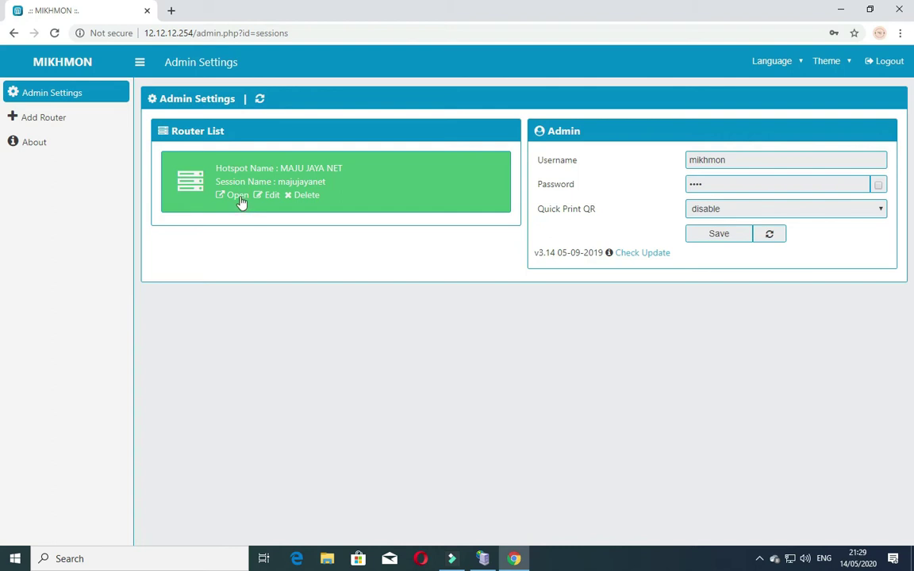
Step: Open the MAJU JAYA NET router session, visit the Vouchers page, then return to the dashboard
click(238, 196)
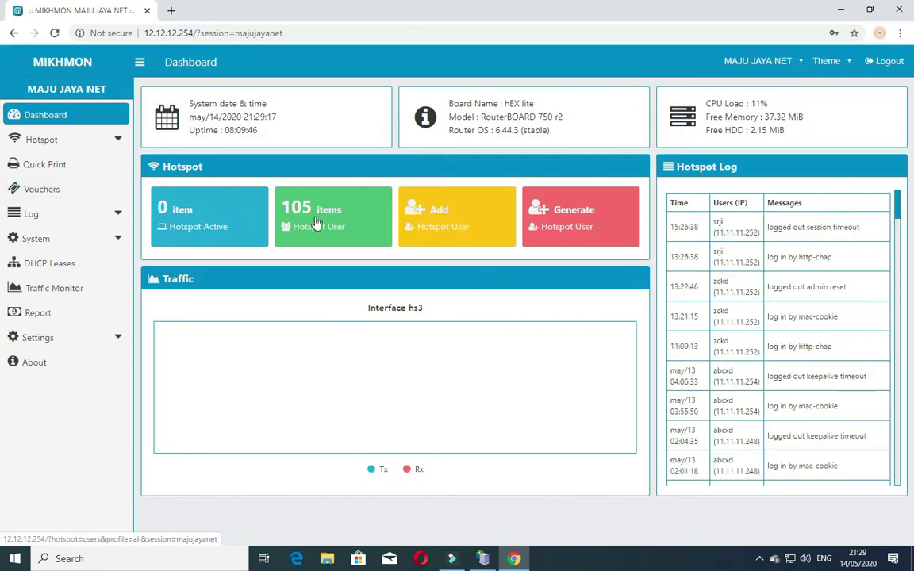
click(48, 190)
click(56, 214)
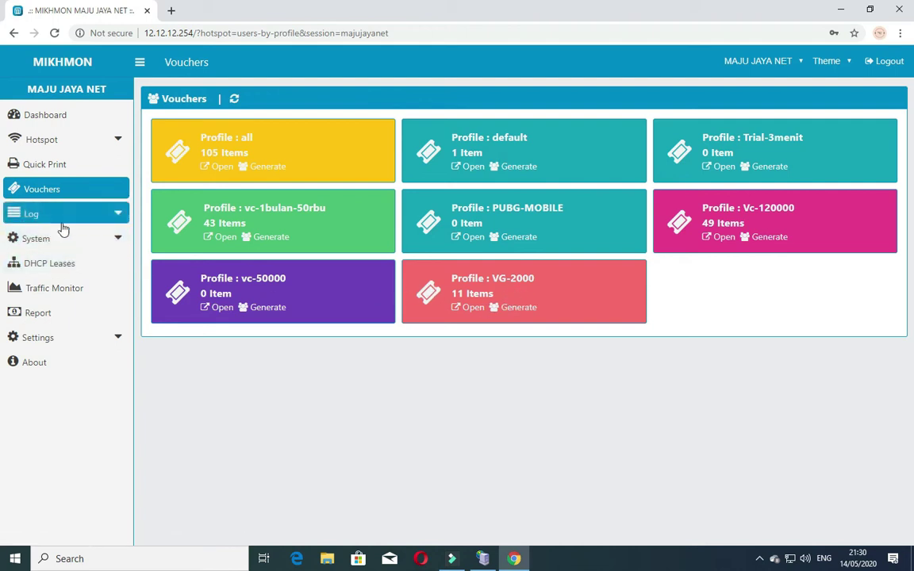
click(46, 141)
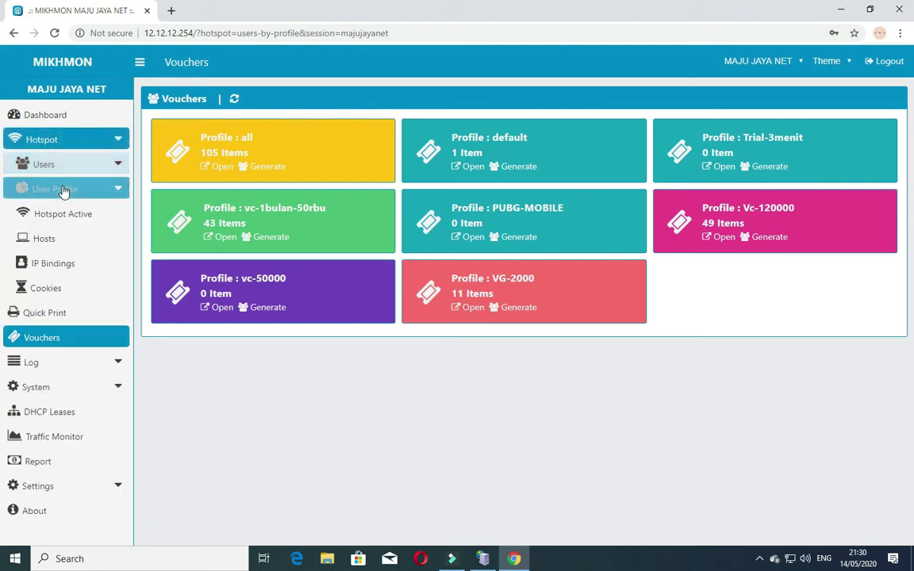
click(41, 114)
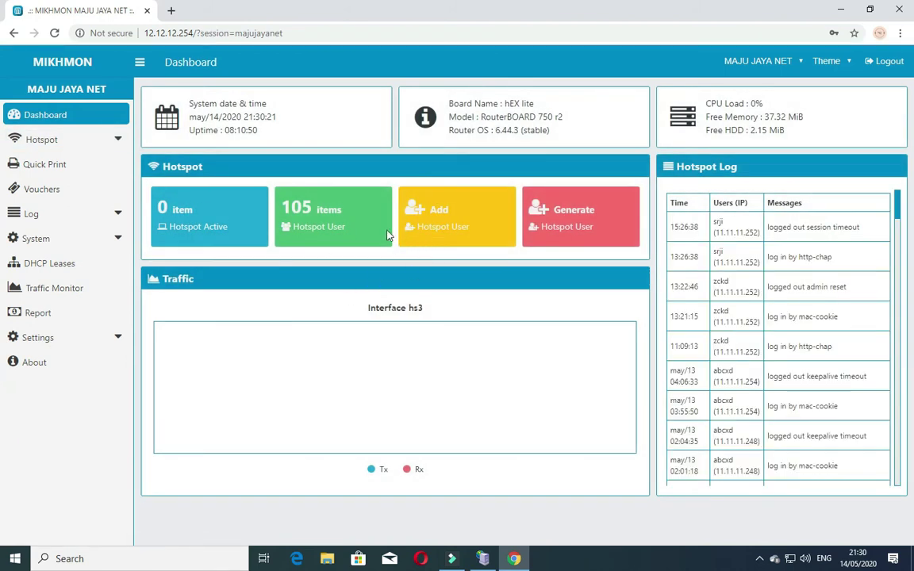
Step: Go to Hotspot > User Profile > Add Profile for an empty profile form
click(65, 167)
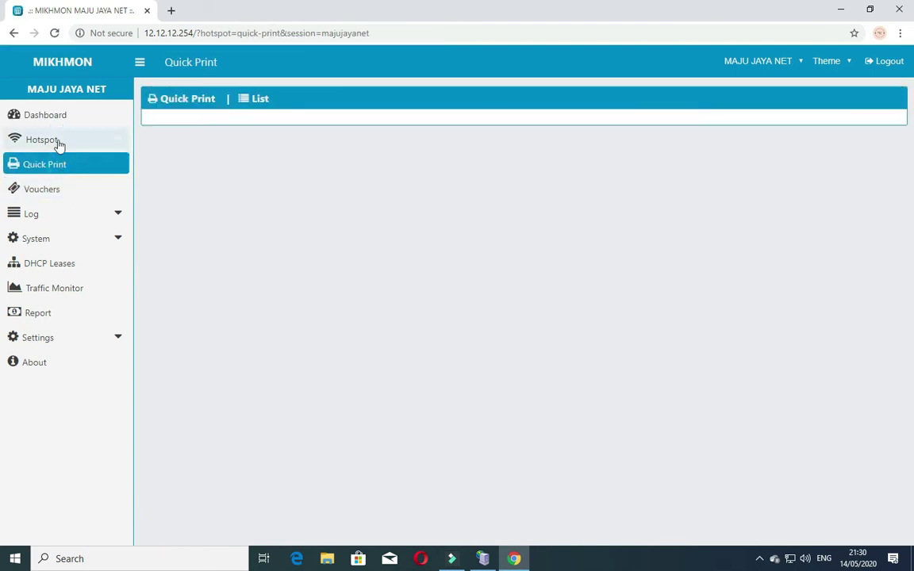
click(58, 143)
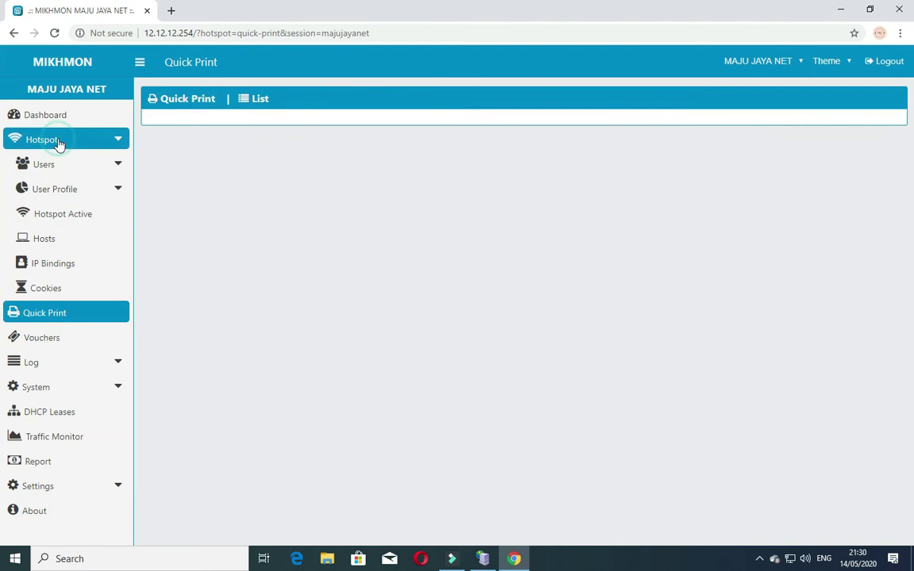
click(61, 192)
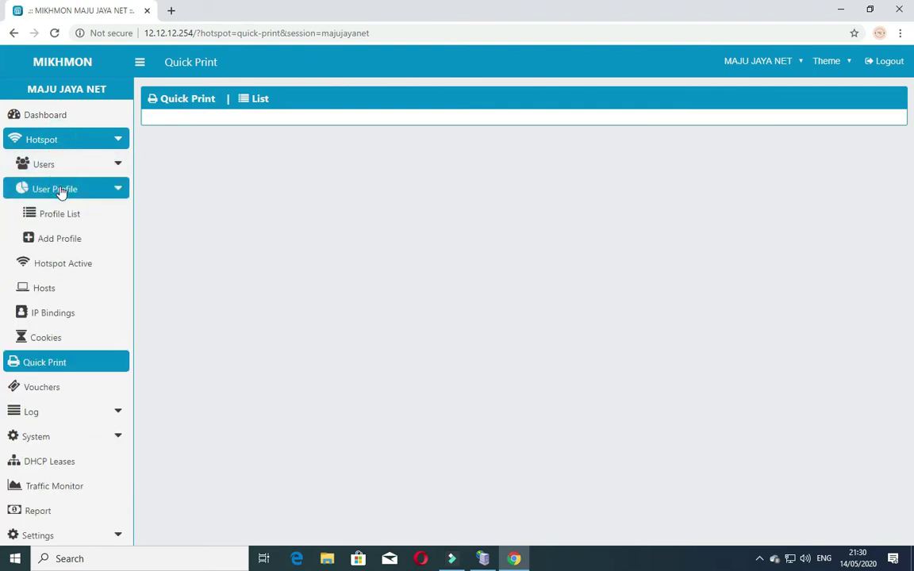
click(37, 241)
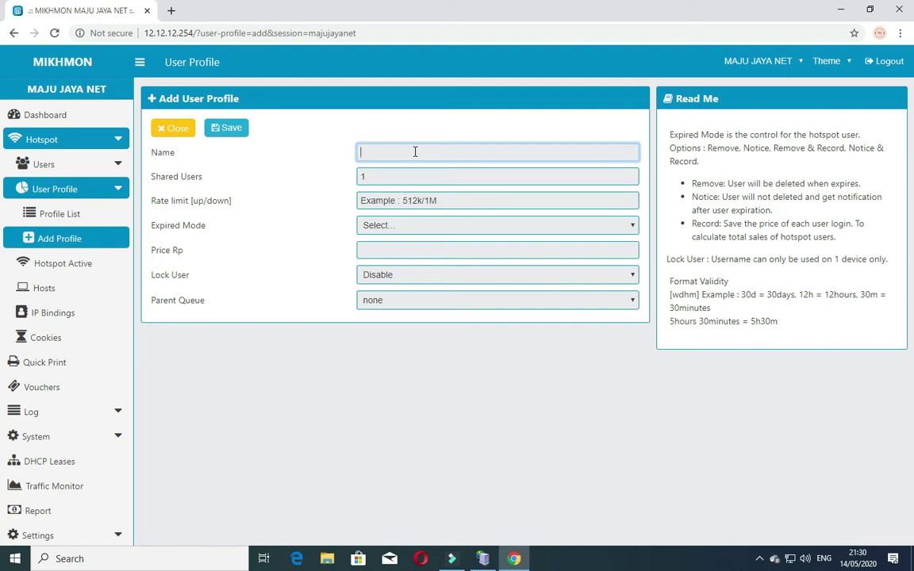
Step: Name the profile Voucer-GAME-PUBG- and set its rate limit to 512k/3m
text(Voucer GA)
text(ME)
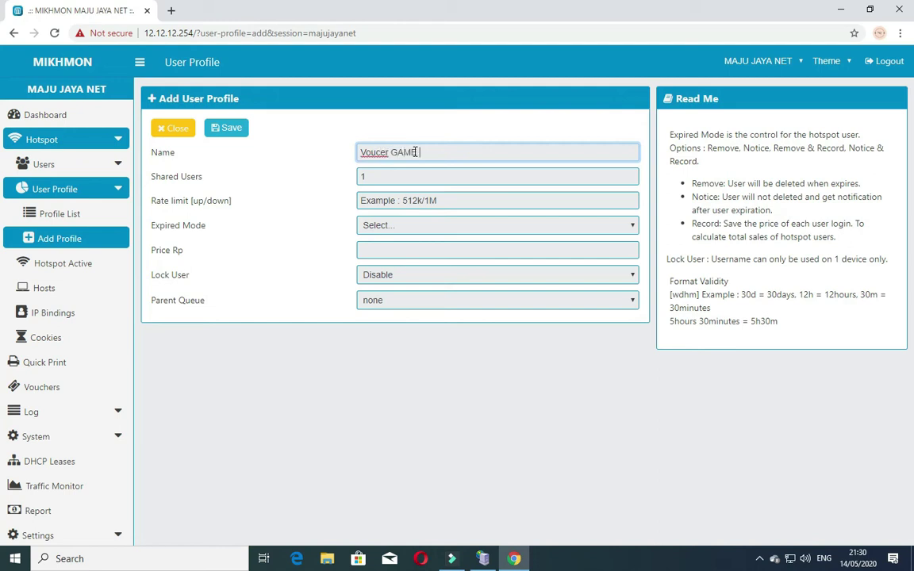
text( PUBG)
click(412, 203)
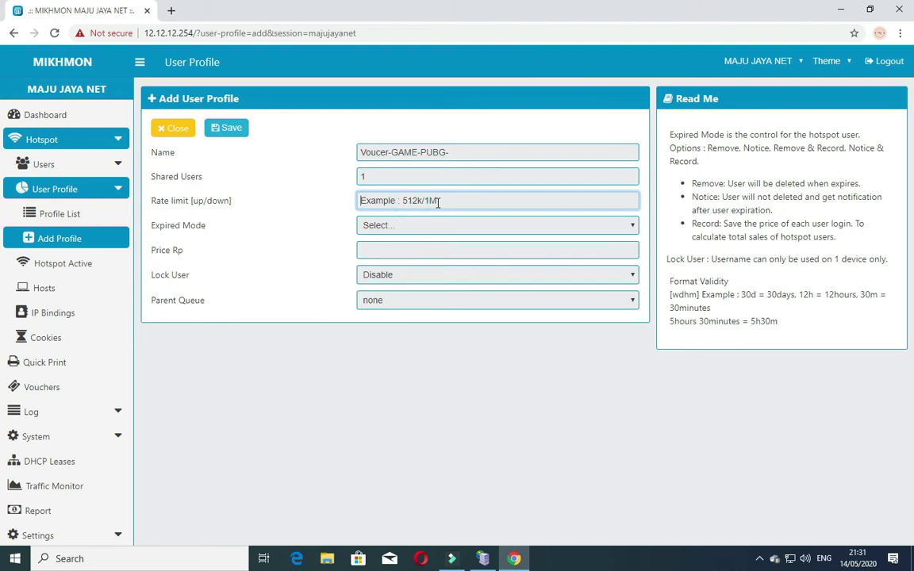
text(5)
text(12k/)
text(2)
text(3m)
click(387, 225)
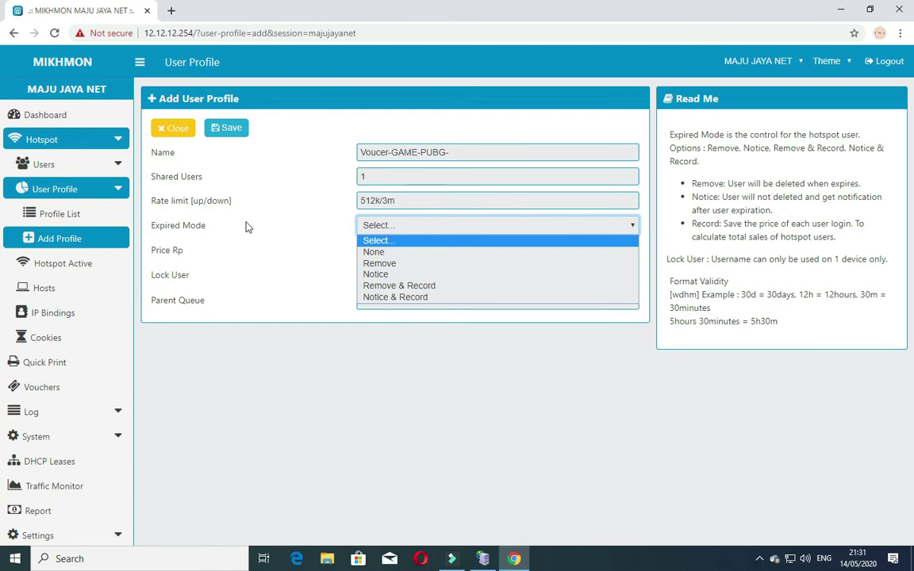
Step: Set Remove & Record expiry, 3h validity, price 5000, Lock User Enable and Hotspot parent queue
click(406, 289)
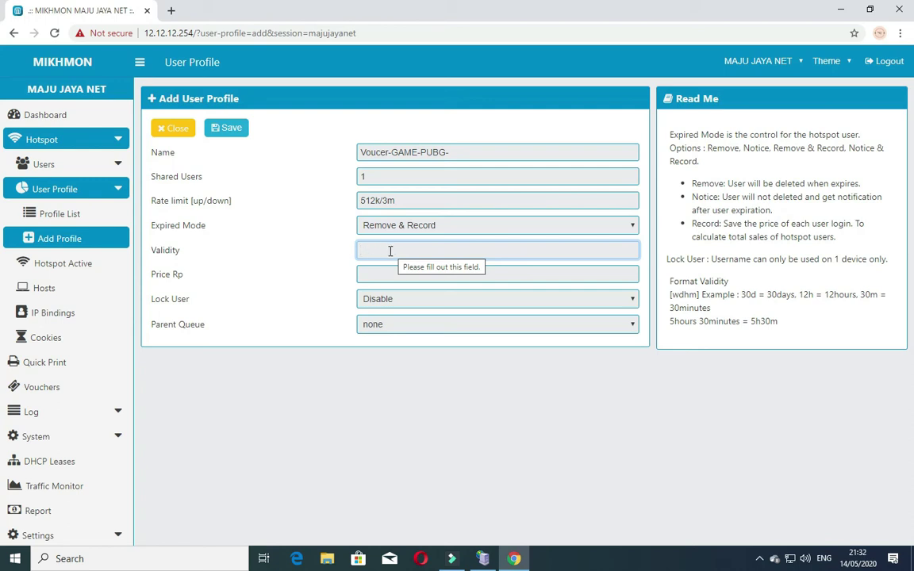
text(3h)
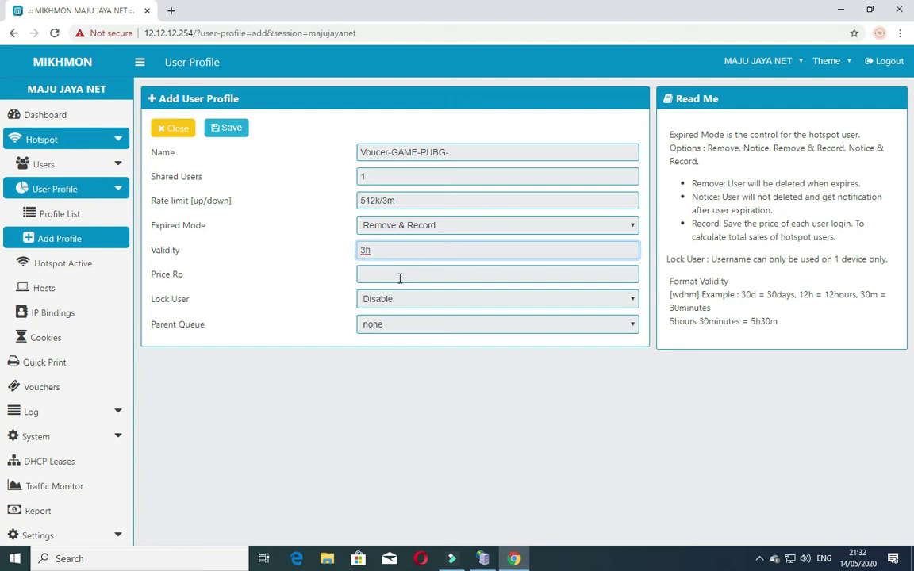
click(399, 274)
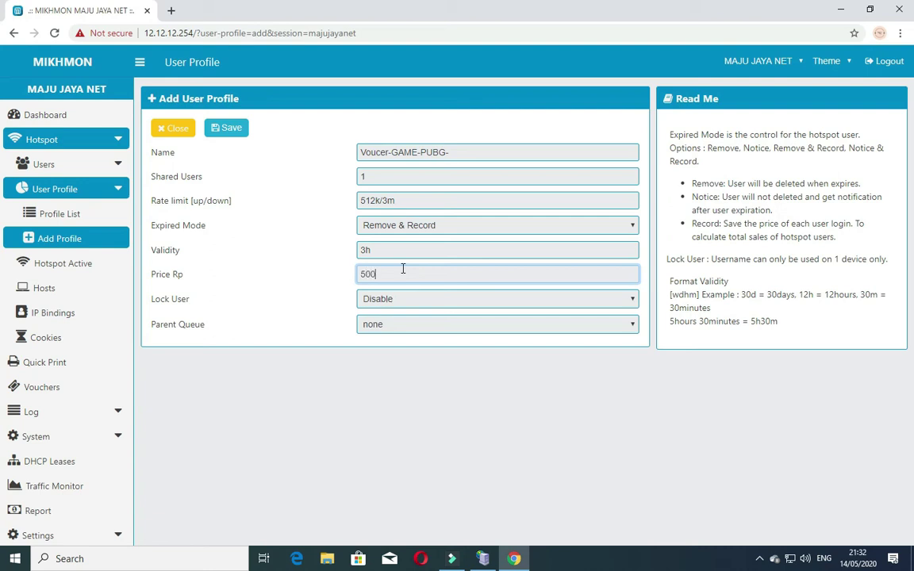
click(373, 302)
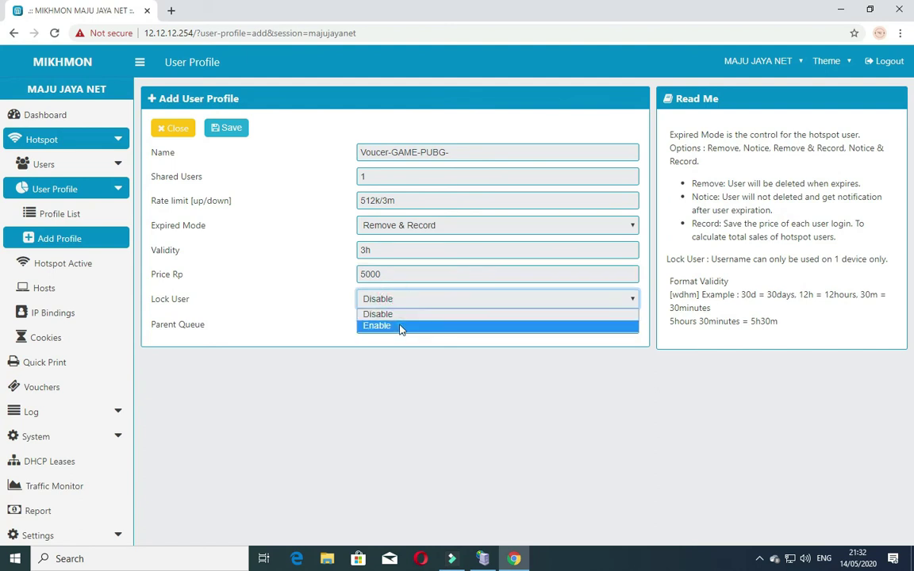
click(401, 327)
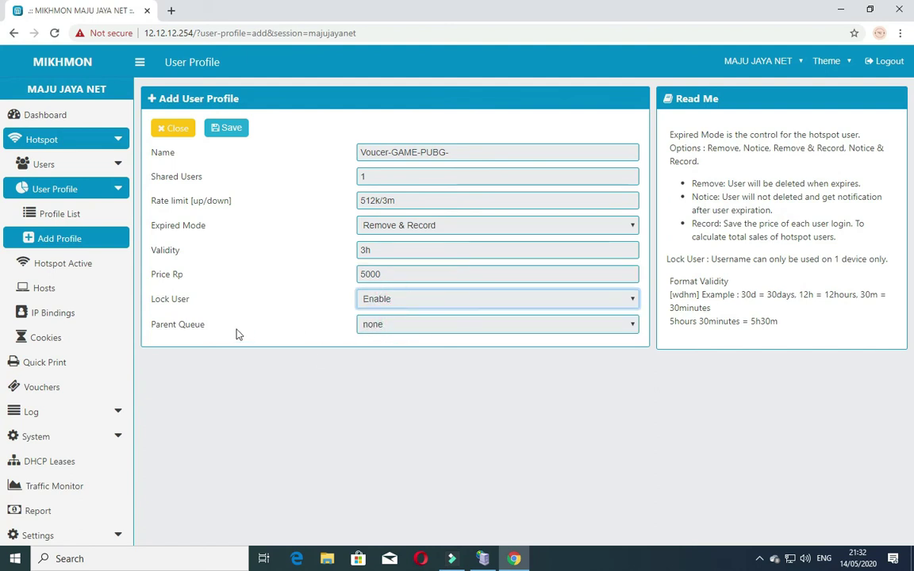
click(379, 328)
click(396, 354)
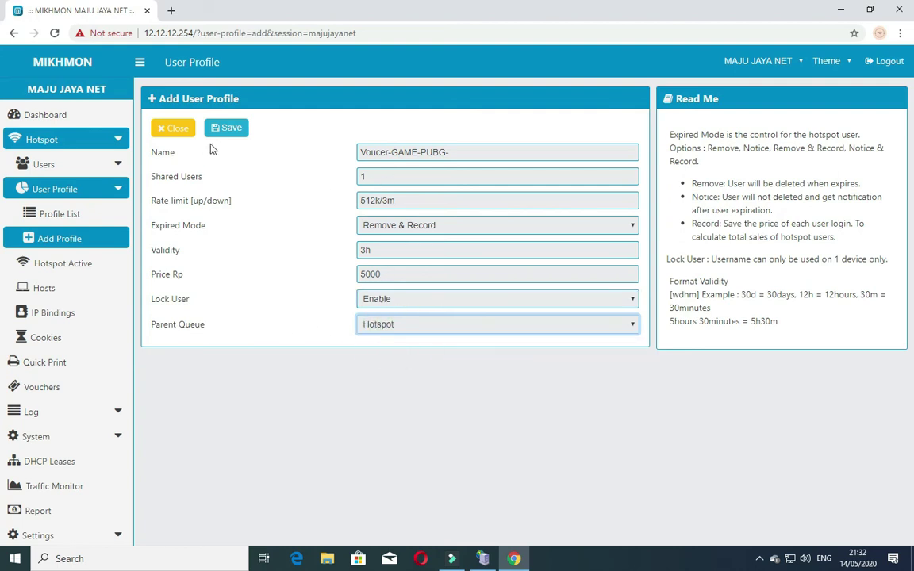
Step: Save the Voucer-GAME-PUBG- profile and view it in the Profile List, now 8 profiles
click(225, 130)
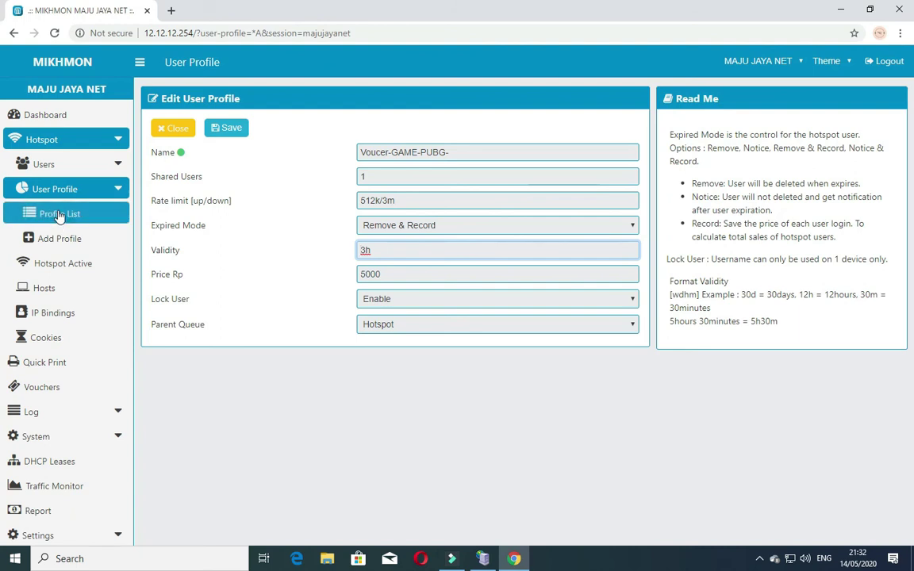
click(53, 143)
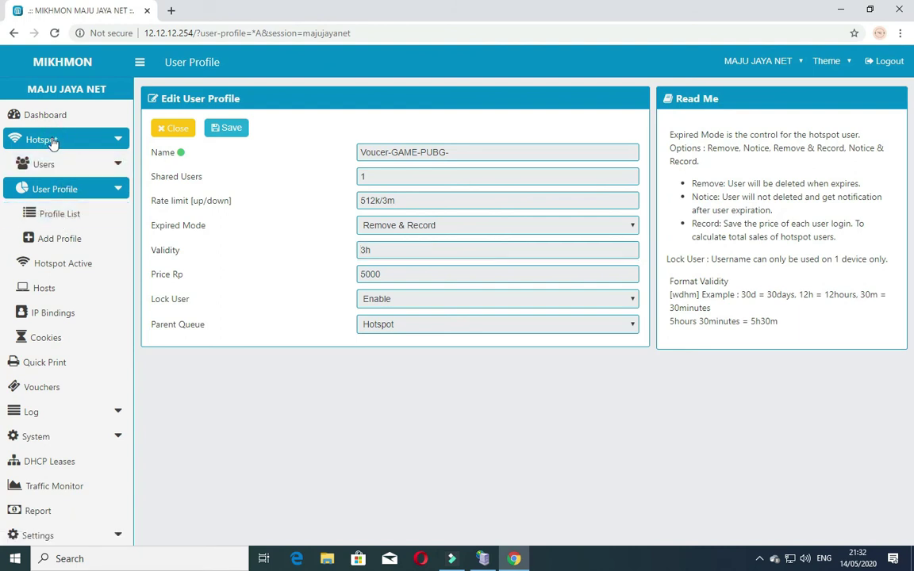
click(52, 141)
click(171, 127)
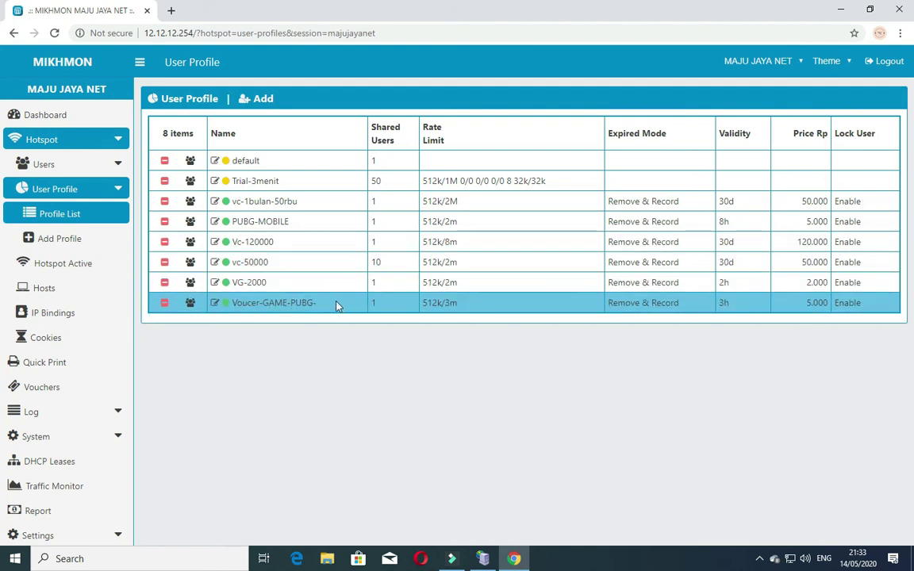
Step: Reach the Vouchers page from the dashboard's Generate tile, showing the new profile with 0 items
click(32, 117)
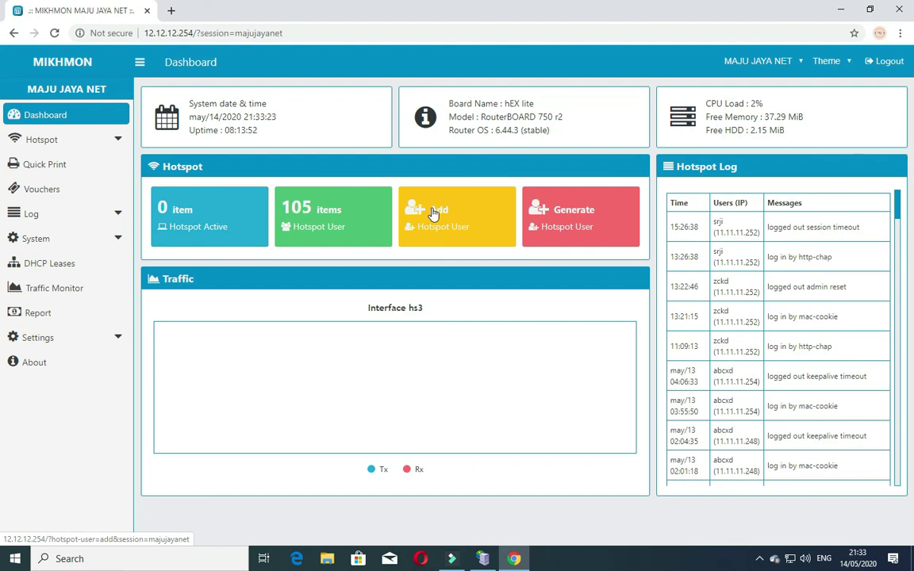
click(560, 209)
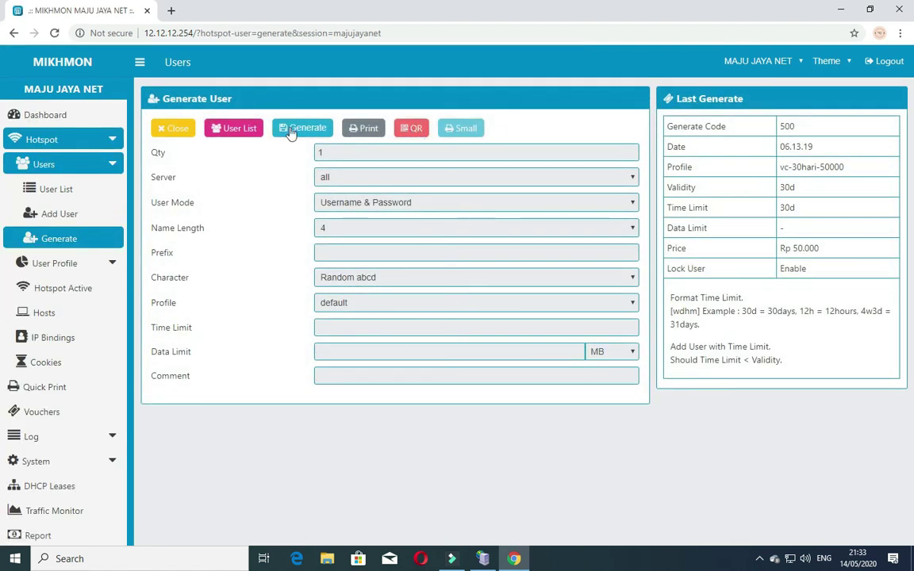
click(172, 127)
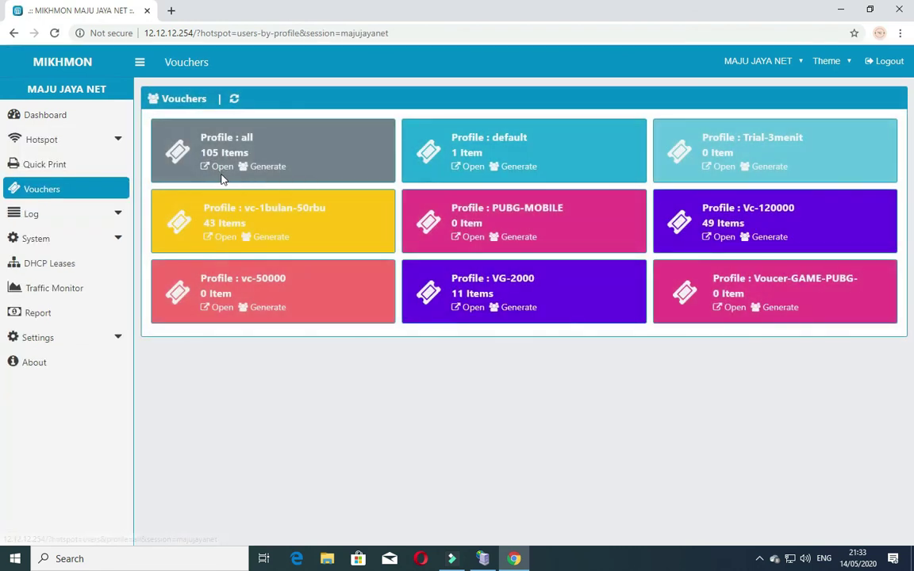